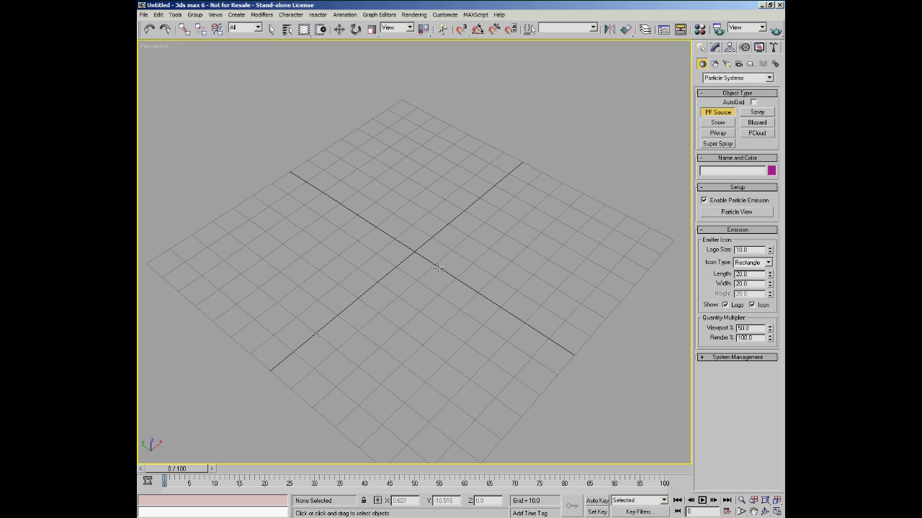
Create a PF Source emitter about 20 by 19 units at the grid's origin and rotate it 180 degrees about X
left_click_drag(414, 243, 418, 280)
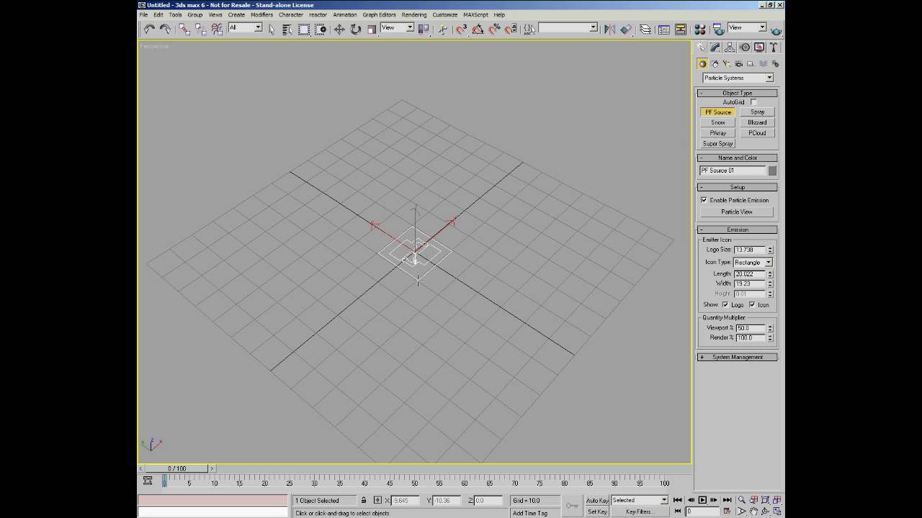
left_click(339, 29)
left_click(356, 29)
left_click_drag(421, 225, 471, 310)
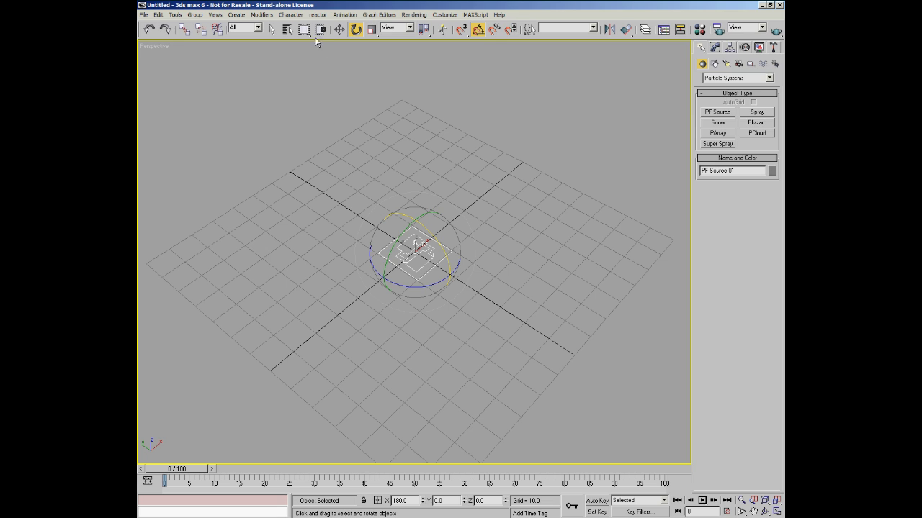
left_click(339, 29)
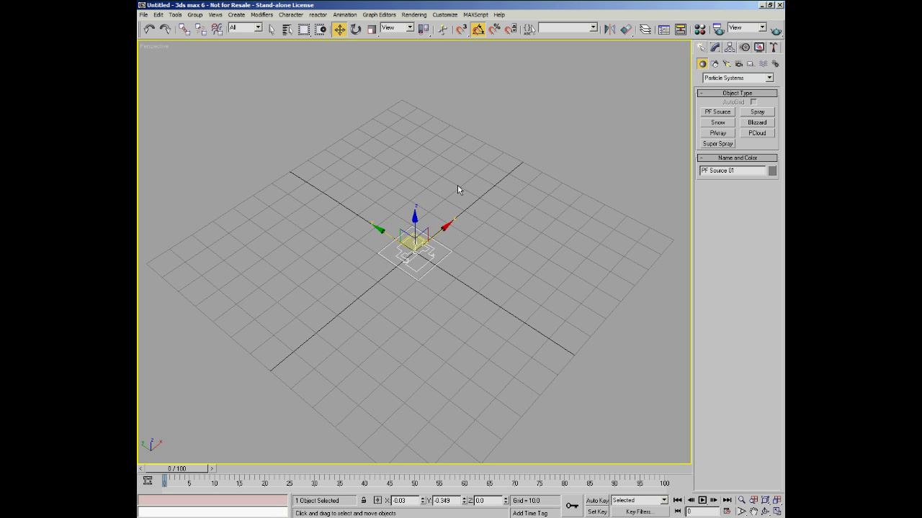
mouse_move(489, 245)
middle_mouse_down("alt")
mouse_move(481, 236)
mouse_move(434, 257)
mouse_move(481, 247)
middle_mouse_up("alt")
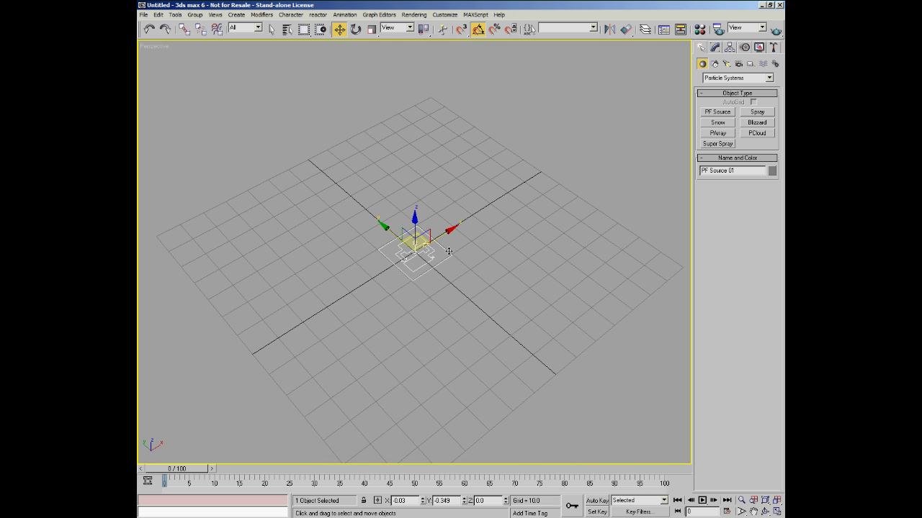
middle_click_drag(452, 236, 478, 241, "alt")
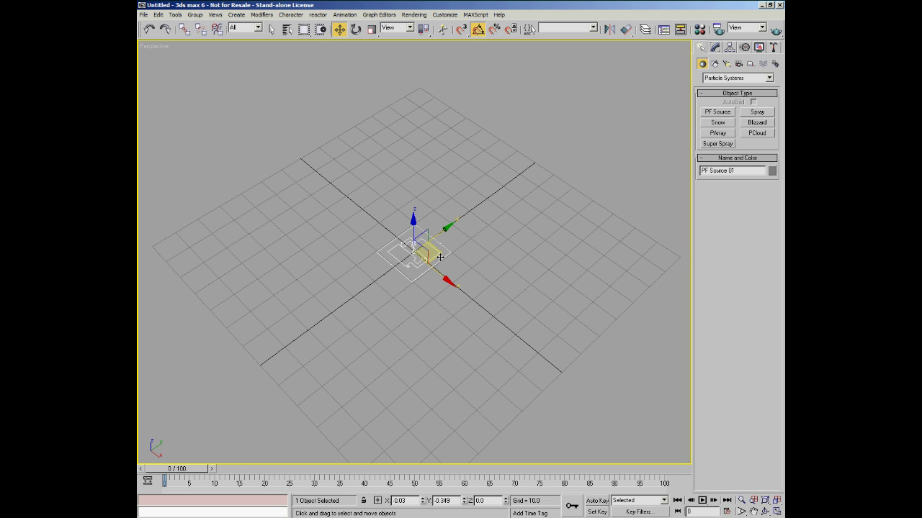
left_click(418, 184)
left_click(421, 242)
left_click(431, 191)
left_click(424, 240)
Open Particle View maximized and shrink its operator depot to give the event display more height
key("6")
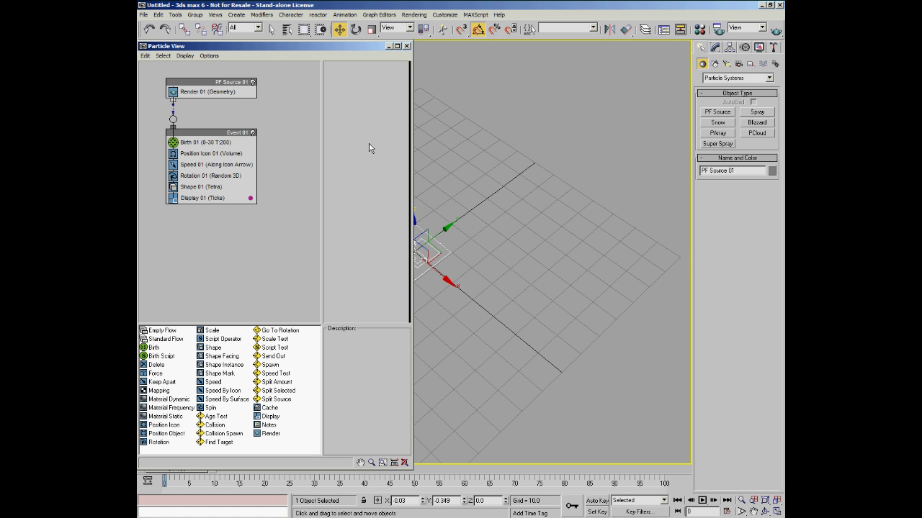
left_click_drag(347, 48, 401, 47)
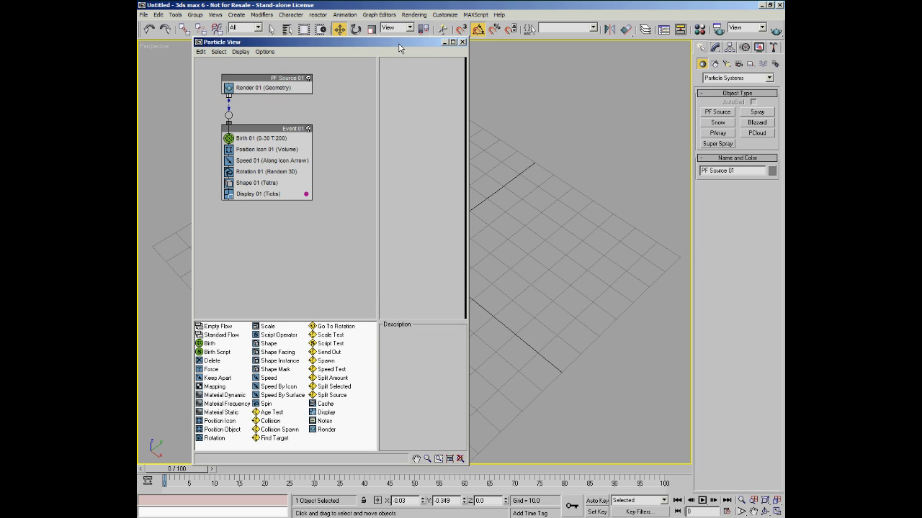
left_click(452, 42)
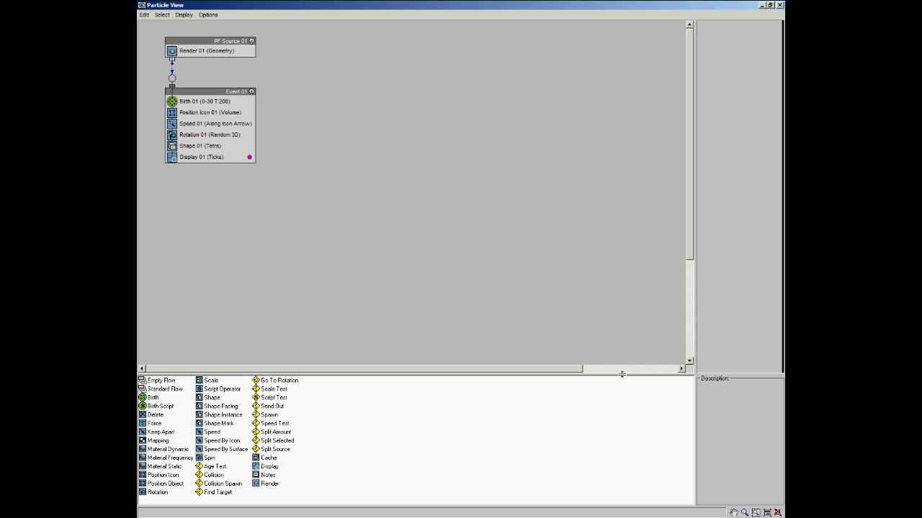
left_click_drag(622, 375, 614, 430)
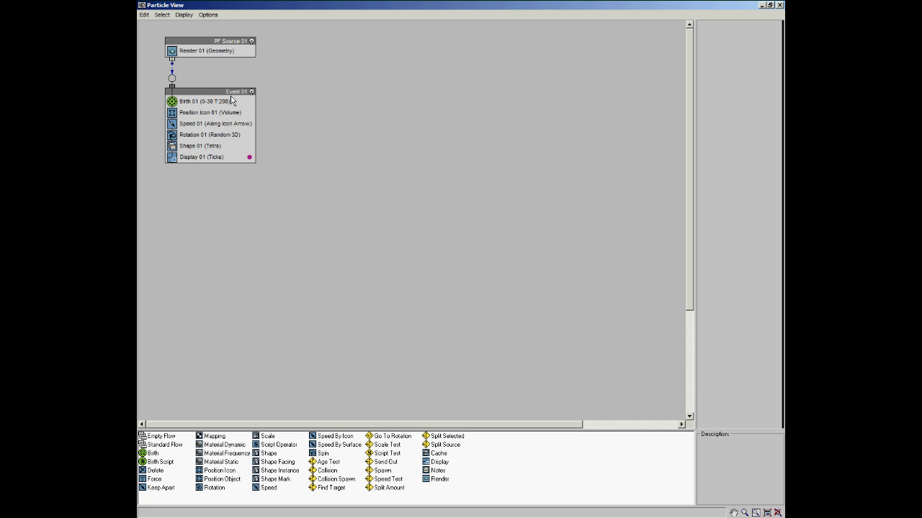
Move the Event 01 and PF Source 01 nodes away from the corner, and restore Particle View to a smaller window beside the emitter
left_click_drag(220, 90, 270, 166)
left_click_drag(231, 40, 285, 93)
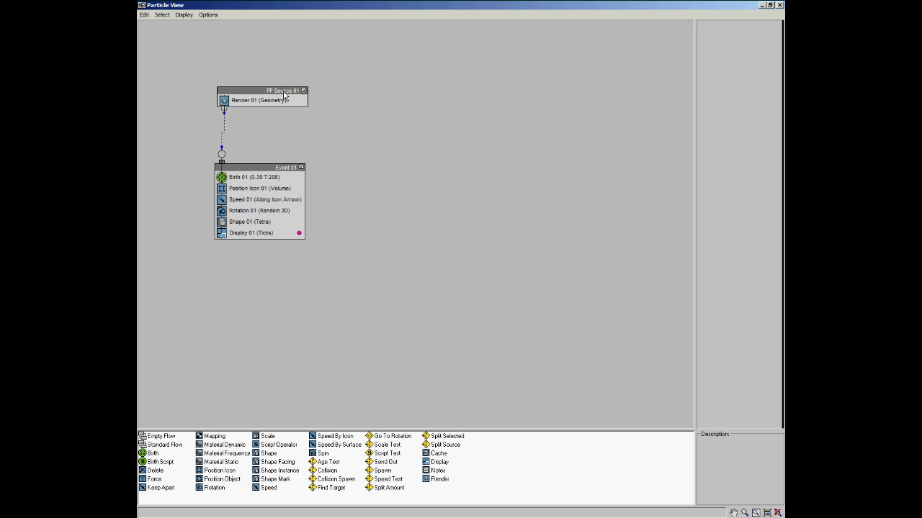
left_click(769, 5)
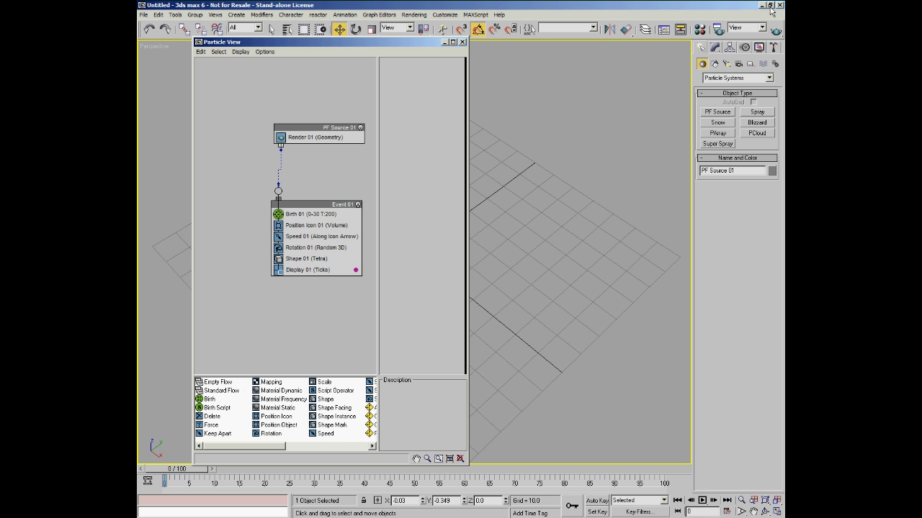
left_click_drag(401, 44, 355, 51)
middle_click_drag(516, 175, 578, 177, "alt")
left_click(547, 169)
Rearrange PF Source 01 above Event 01 in the smaller window and display the PF Source 01 parameters
left_click_drag(277, 139, 250, 115)
left_click_drag(276, 217, 256, 213)
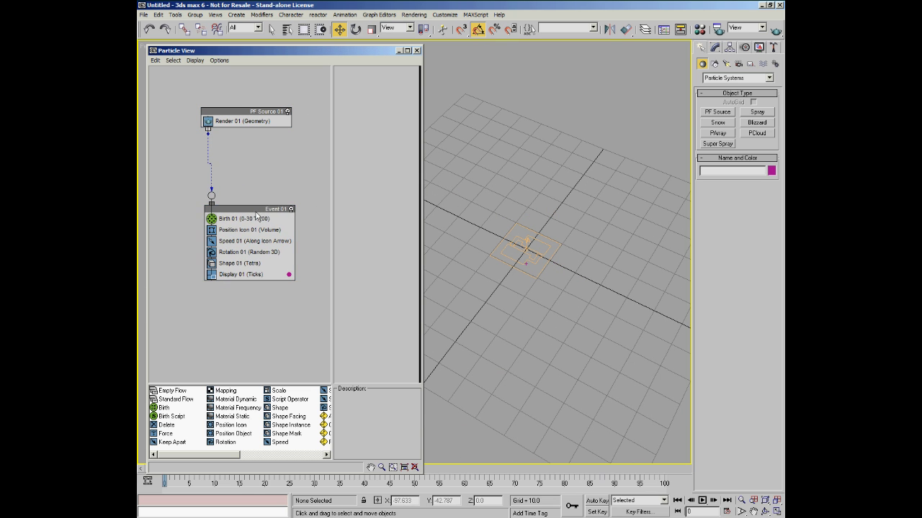
left_click_drag(240, 107, 249, 108)
left_click(262, 113)
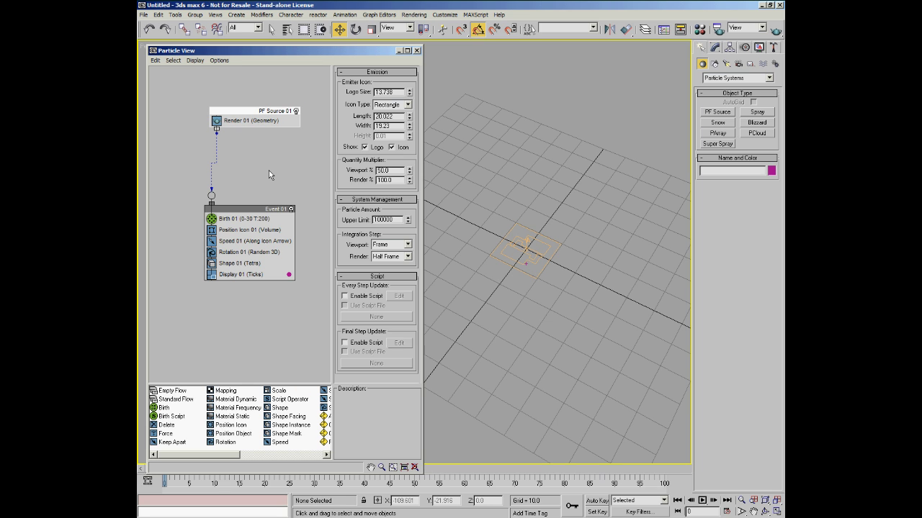
Select the emitter in the viewport and examine its Selection, System Management and Script settings against those in Particle View
left_click(536, 252)
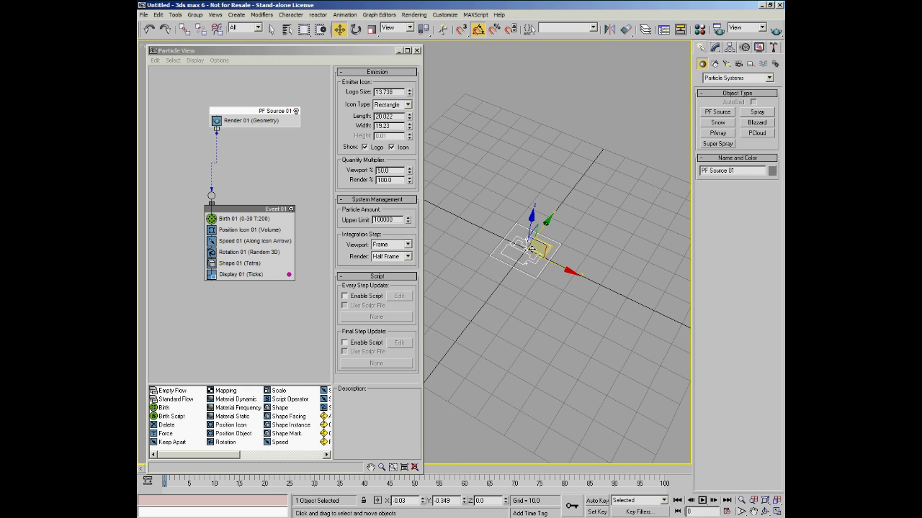
left_click(262, 116)
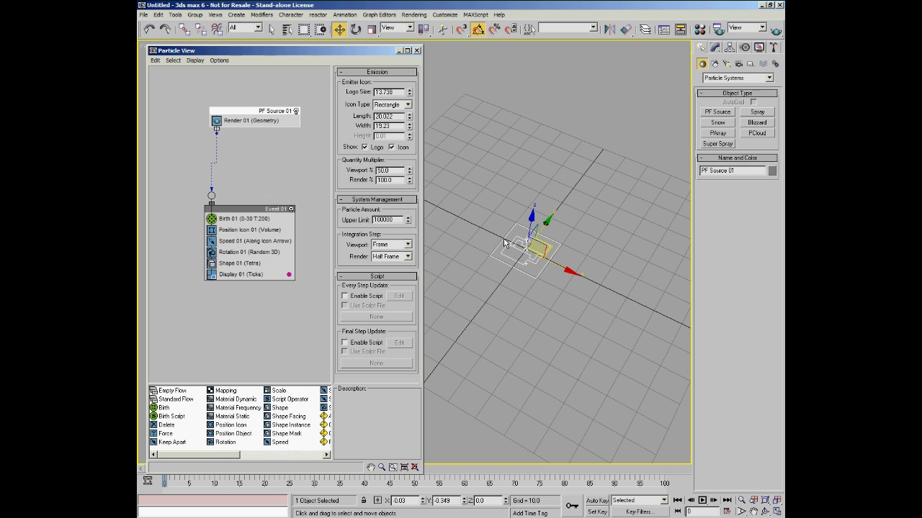
left_click(715, 47)
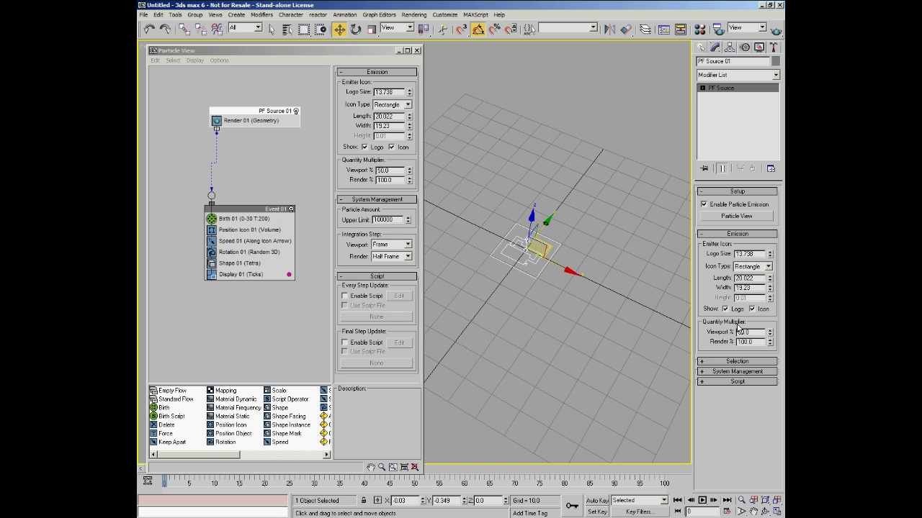
left_click(733, 361)
left_click_drag(712, 374, 711, 315)
left_click_drag(710, 230, 707, 315)
left_click(712, 362)
left_click(713, 382)
left_click(717, 371)
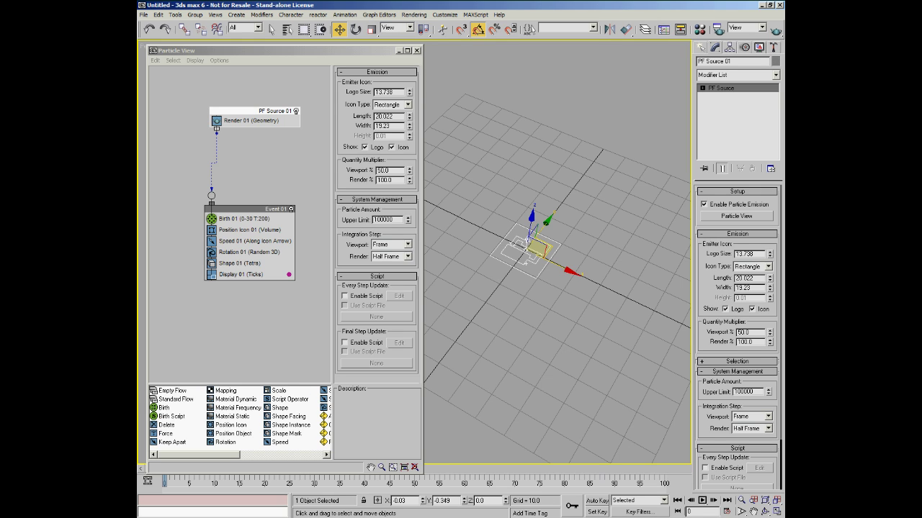
Bring Event 01 closer to its source, and switch to Windows Picture and Fax Viewer to review Example_FlowChart.jpg before closing it
left_click_drag(254, 210, 256, 181)
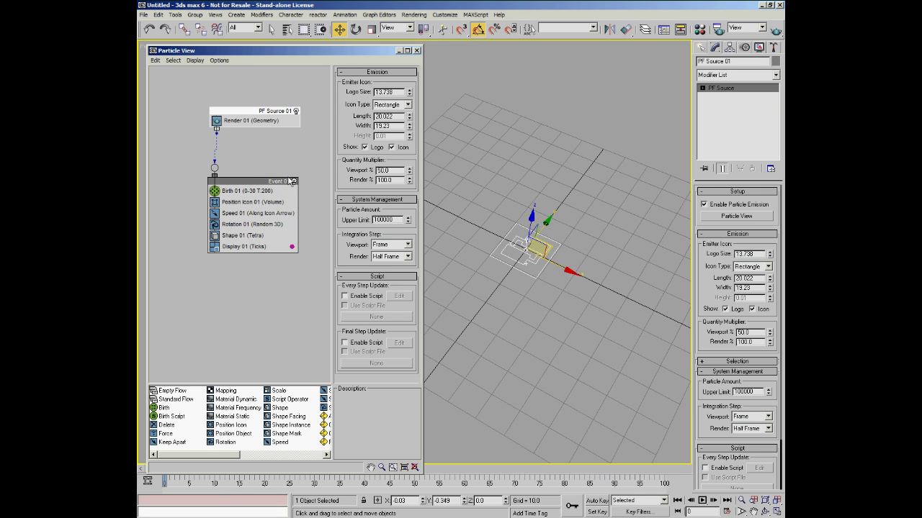
key("alt+Tab")
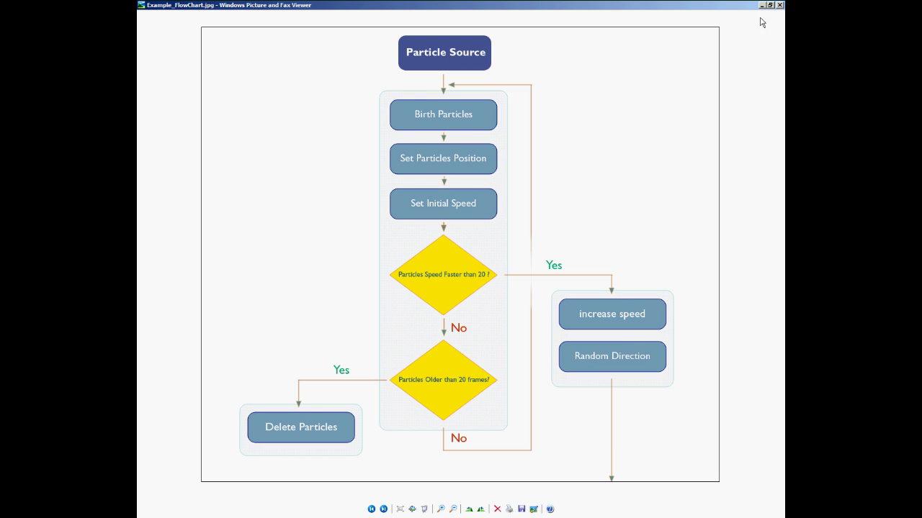
left_click(779, 6)
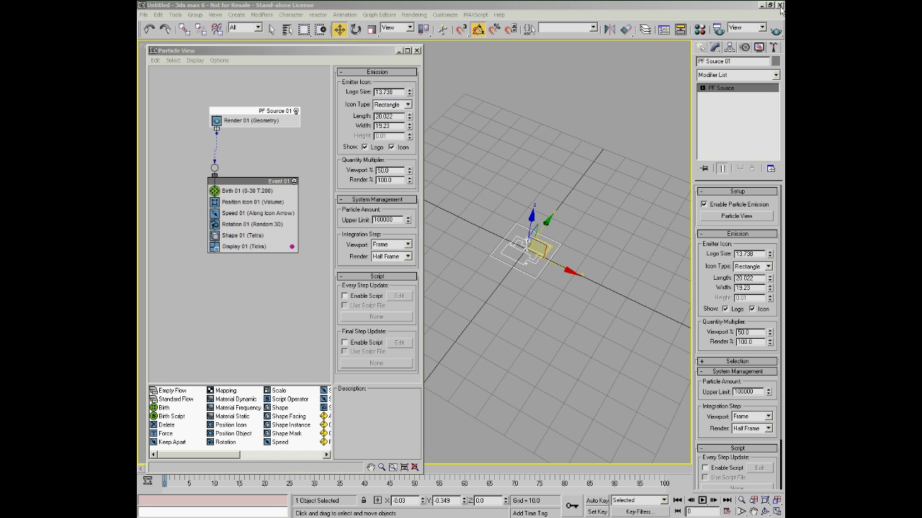
Shift PF Source 01 upward in the event display, align Event 01 beneath it and select Event 01
left_click_drag(263, 118, 252, 107)
left_click_drag(244, 182, 232, 169)
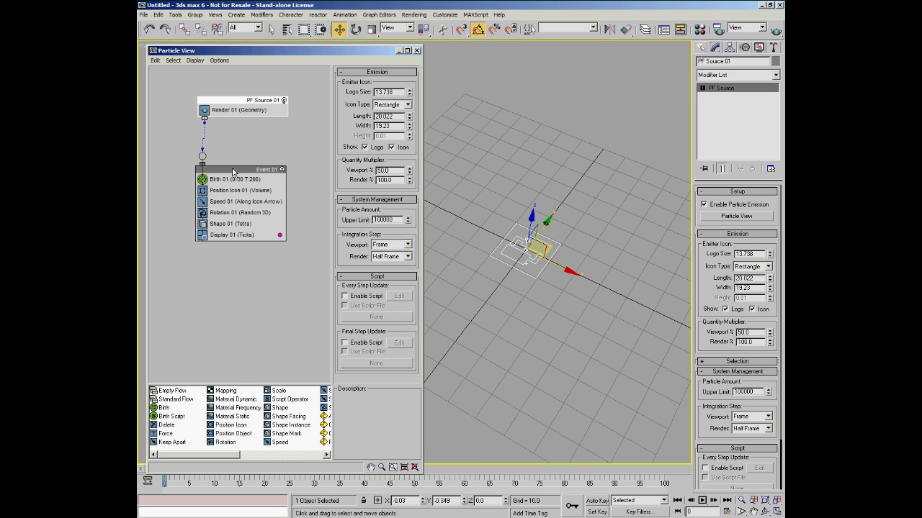
left_click_drag(249, 170, 250, 162)
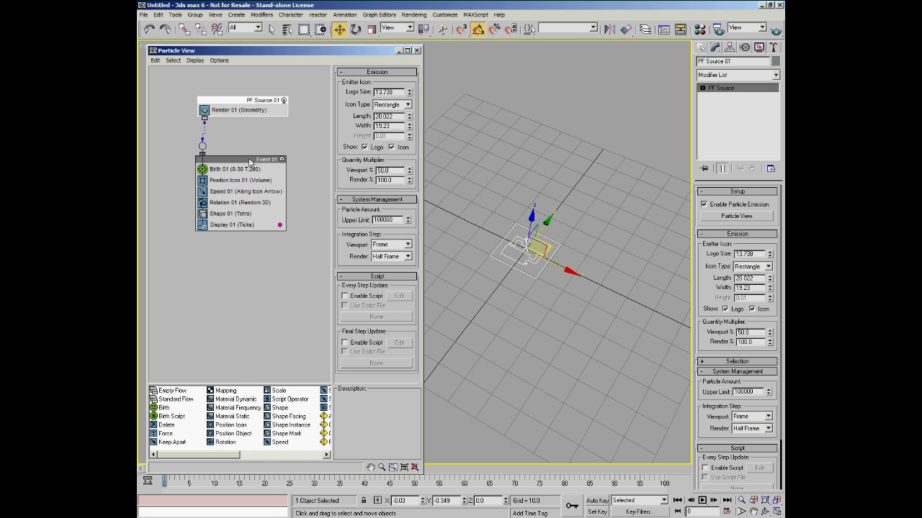
left_click_drag(249, 161, 253, 169)
left_click(252, 168)
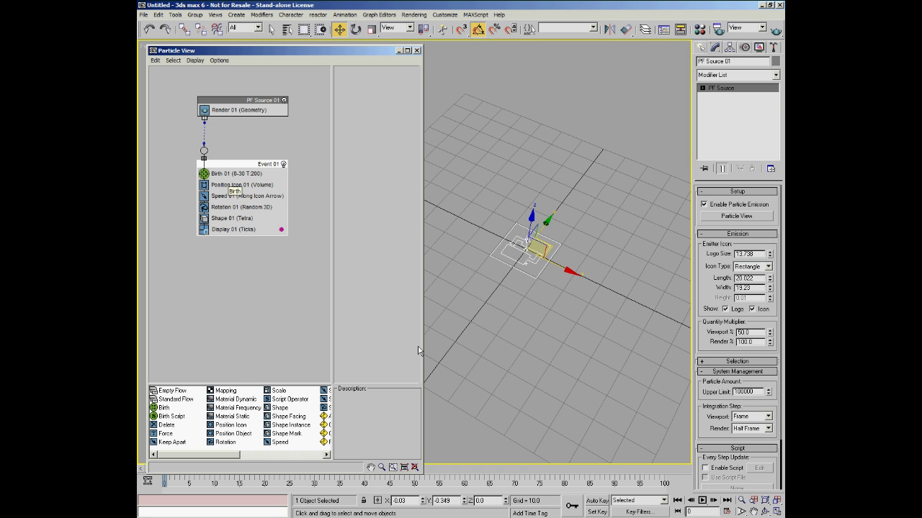
Widen the Particle View window and add an Age Test at the end of Event 01
left_click_drag(422, 344, 478, 336)
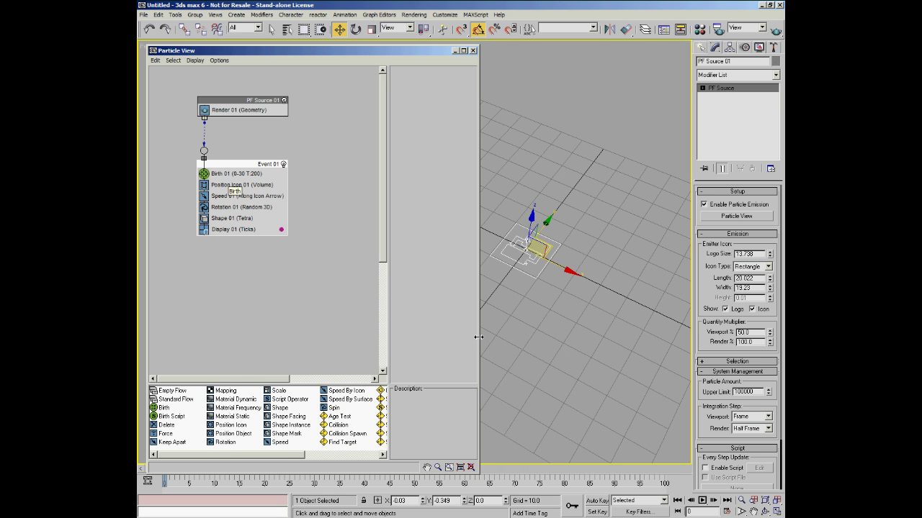
left_click_drag(282, 457, 335, 457)
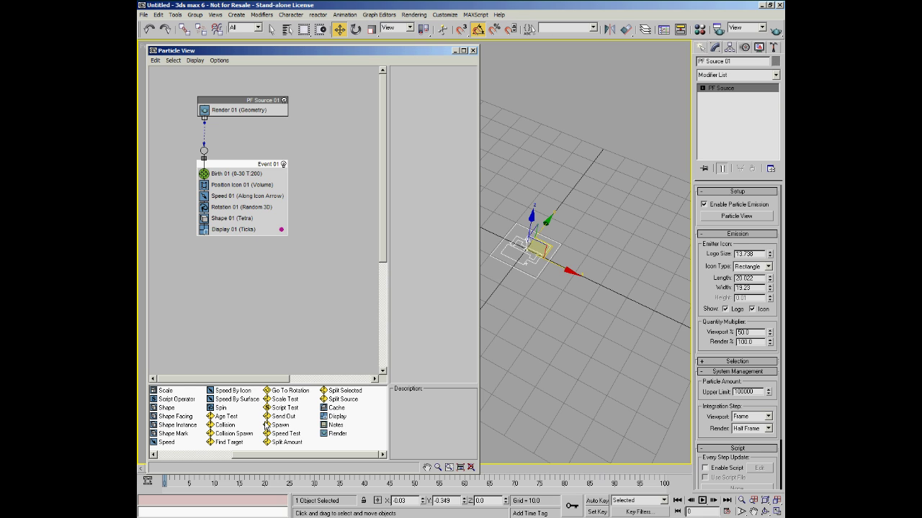
left_click(226, 416)
left_click_drag(226, 418, 241, 240)
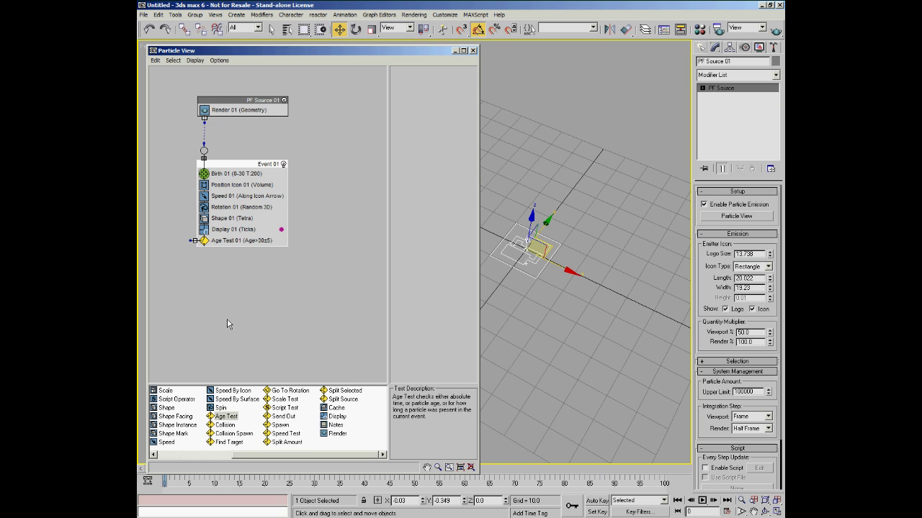
Create a separate event below Event 01 from a Position Object operator and display that operator's parameters
left_click_drag(258, 454, 181, 457)
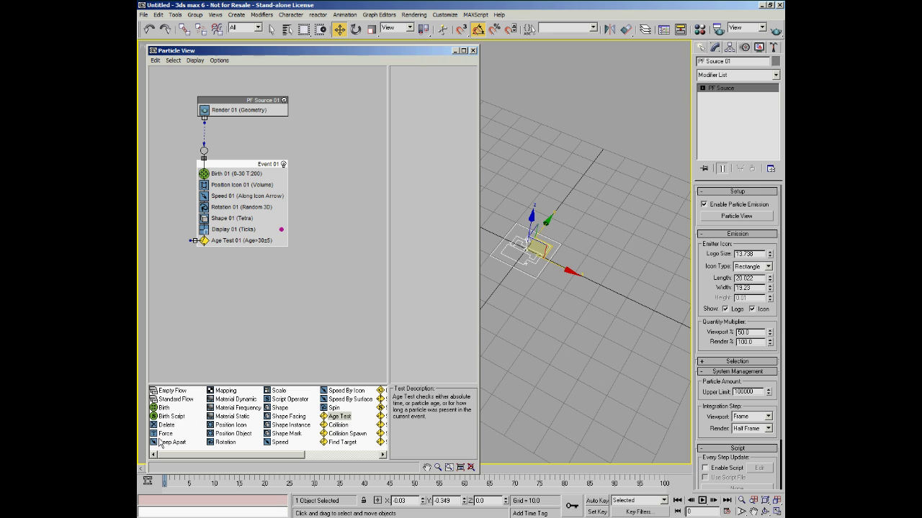
left_click_drag(231, 439, 195, 294)
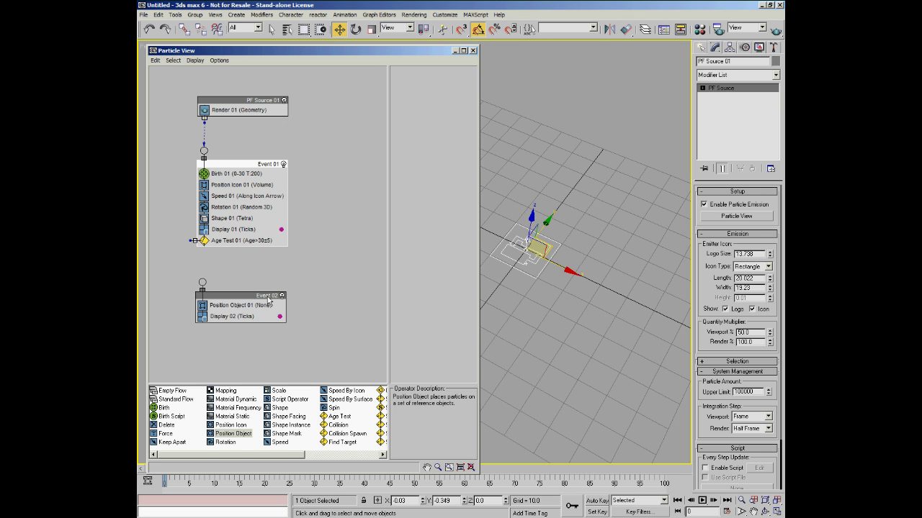
left_click_drag(265, 298, 259, 296)
left_click(236, 308)
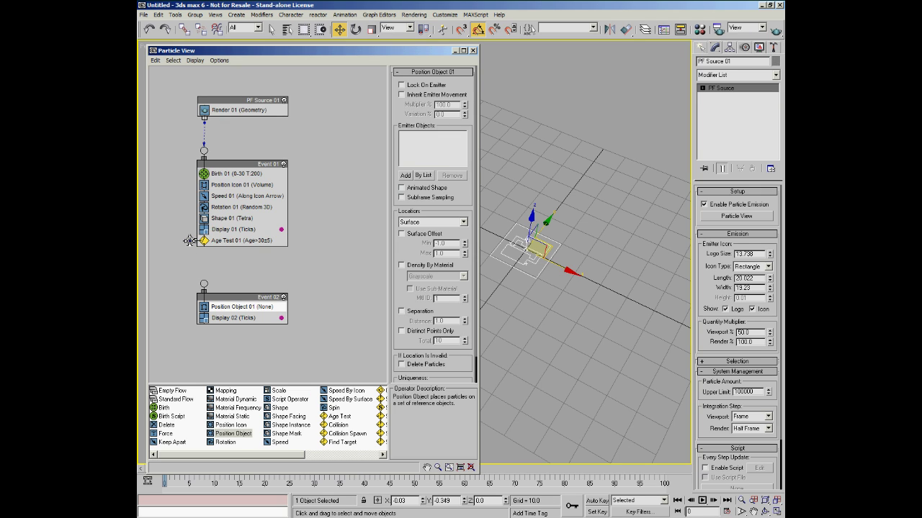
Wire the Age Test output to the input of Event 02 and align Event 02 beneath Event 01
left_click_drag(189, 240, 204, 283)
left_click_drag(204, 282, 204, 283)
left_click_drag(209, 297, 206, 292)
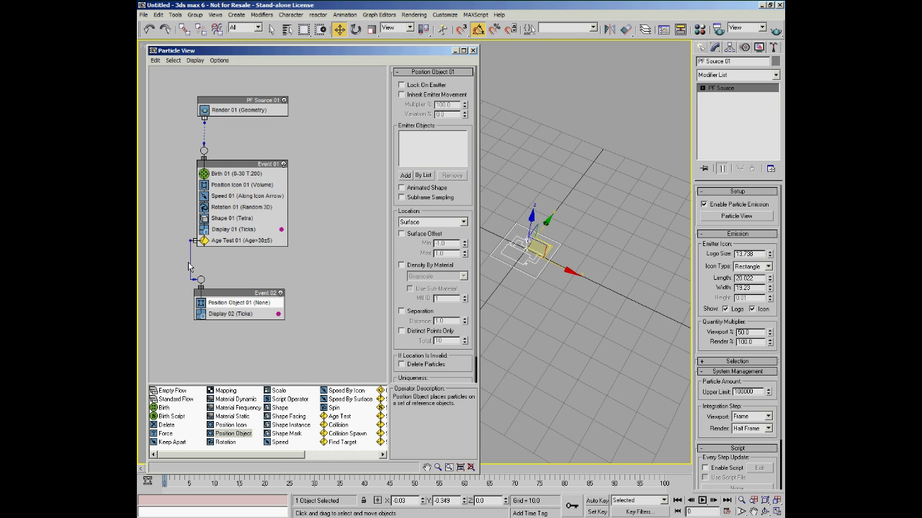
left_click_drag(241, 296, 244, 295)
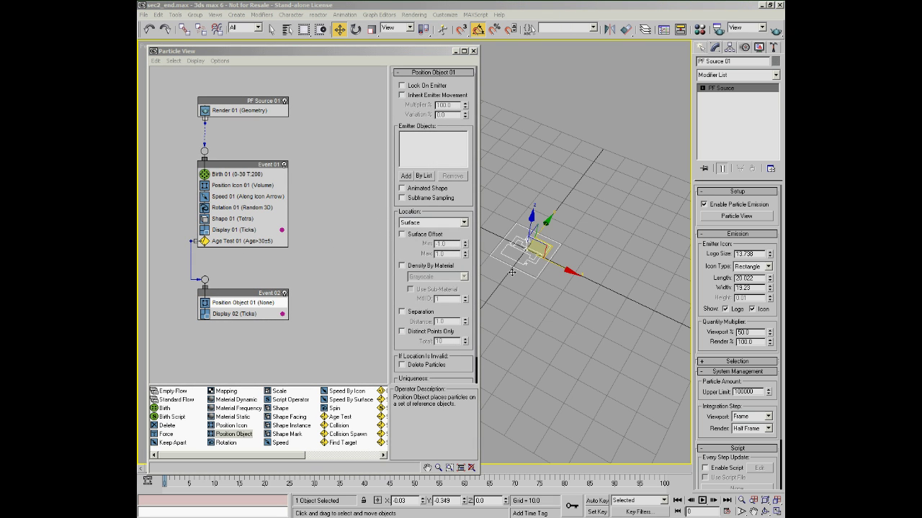
Close Particle View, draw a second PF Source icon about 20 by 19 units beside the first, and show its modifier parameters
left_click(473, 51)
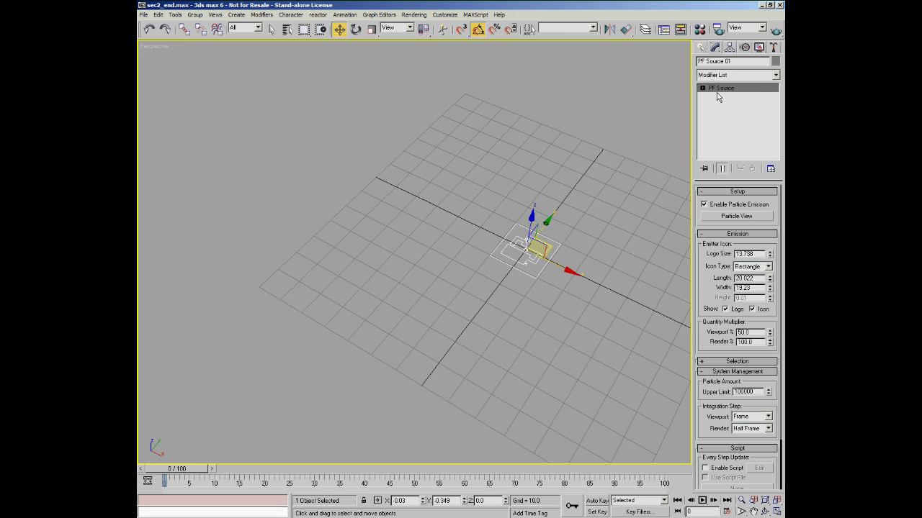
left_click(706, 49)
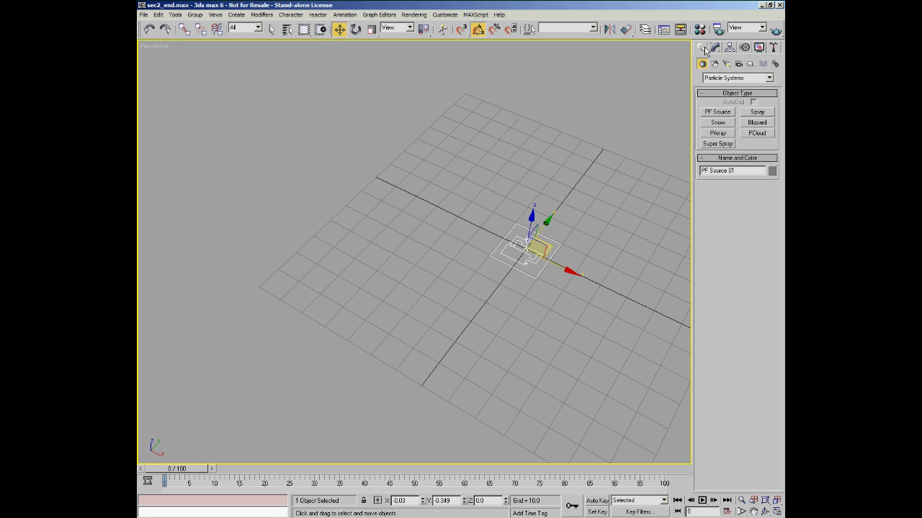
left_click(768, 80)
left_click(769, 80)
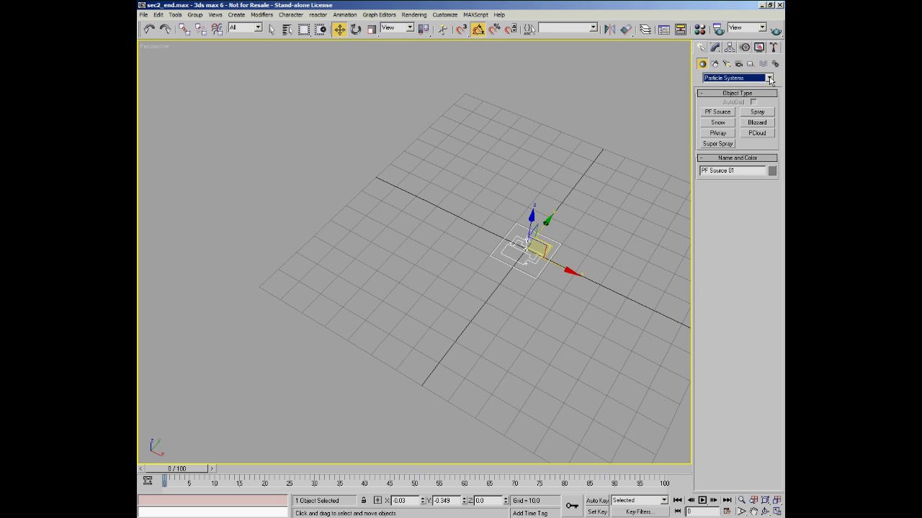
left_click(717, 113)
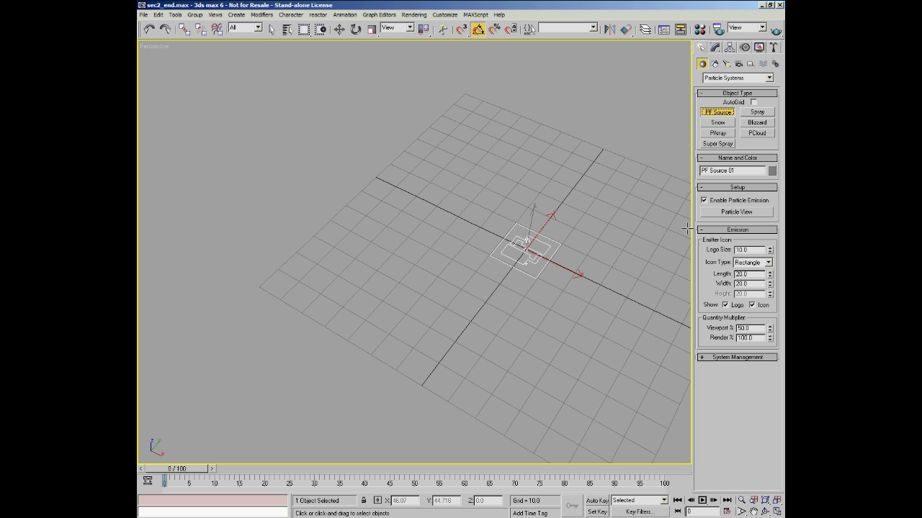
left_click_drag(451, 195, 465, 229)
left_click(340, 29)
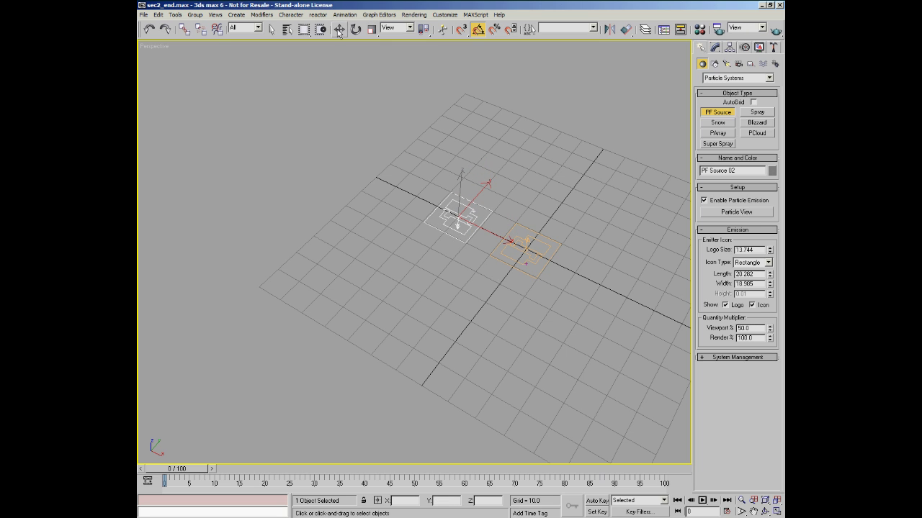
left_click(719, 51)
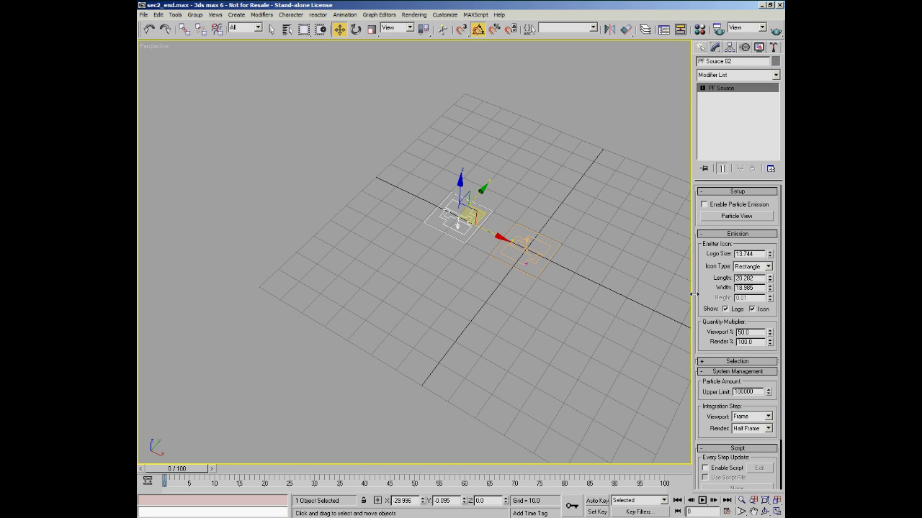
Enable particle emission for PF Source 02 and collapse its Emission, System Management and Script settings
left_click(705, 205)
left_click(724, 234)
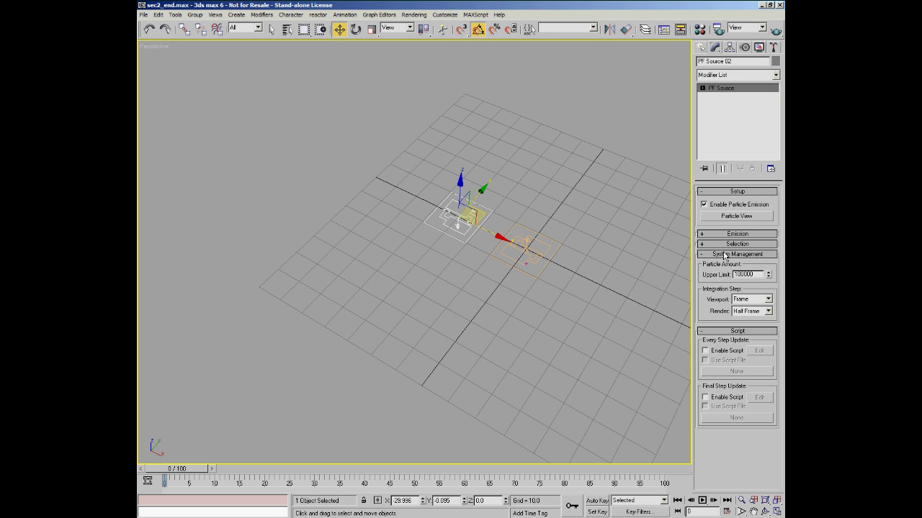
left_click(724, 254)
left_click(726, 265)
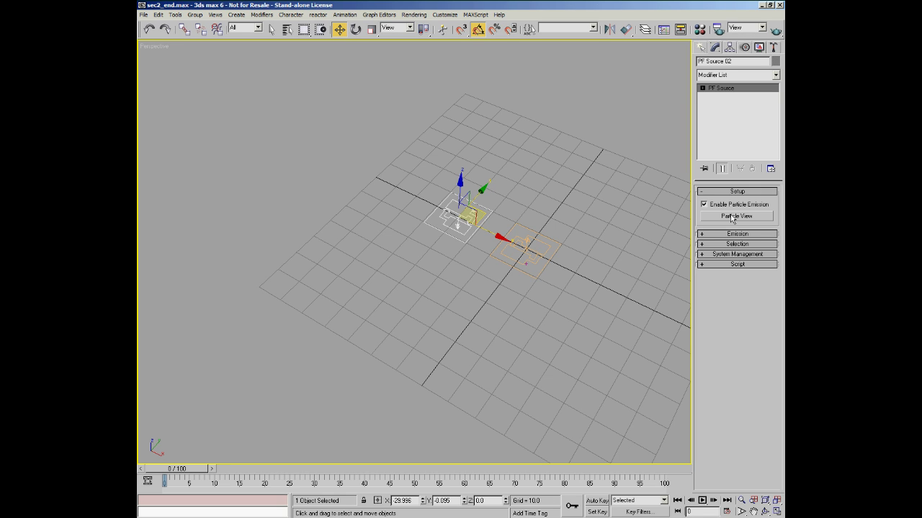
Deselect all objects and toggle Particle View open and closed several times
left_click(603, 298)
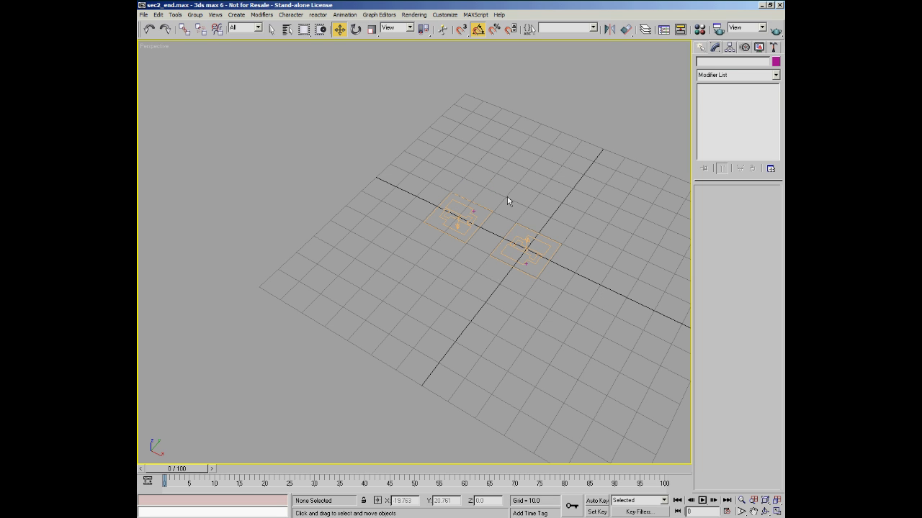
key("6")
key("6")
key("6")
key("6")
key("6")
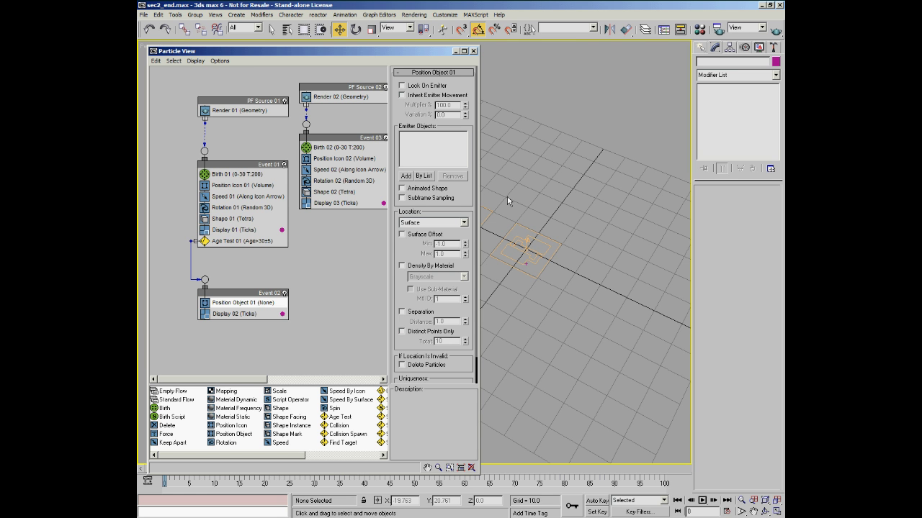
key("6")
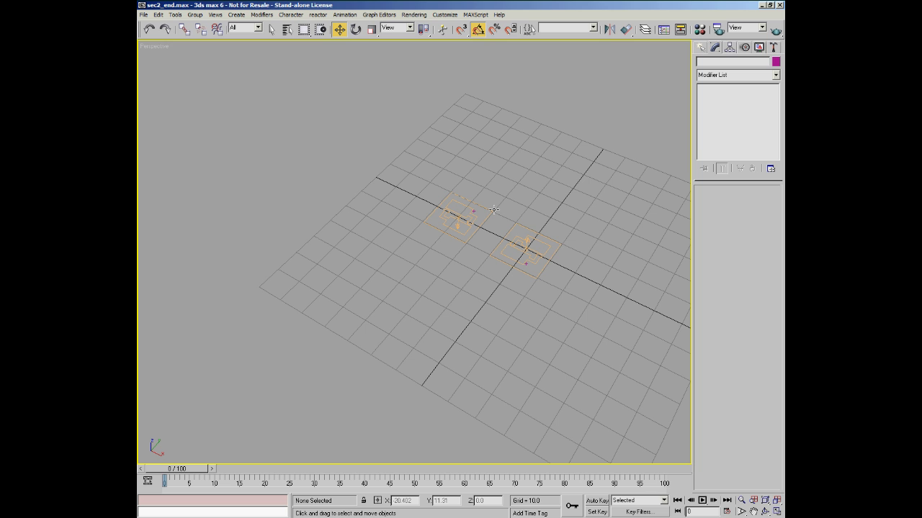
Select PF Source 02 in the viewport, reopen Particle View and widen its window to fit the whole second flow
left_click(494, 210)
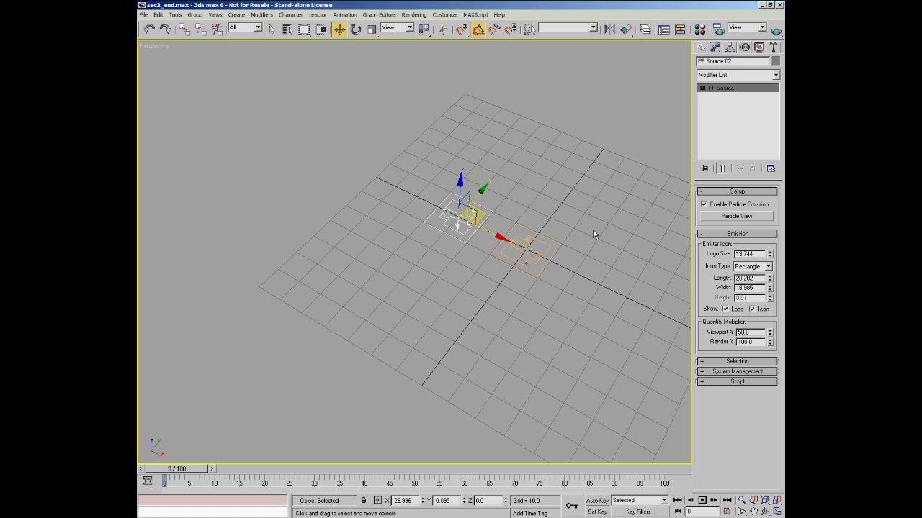
left_click(736, 216)
middle_click_drag(526, 247, 623, 248)
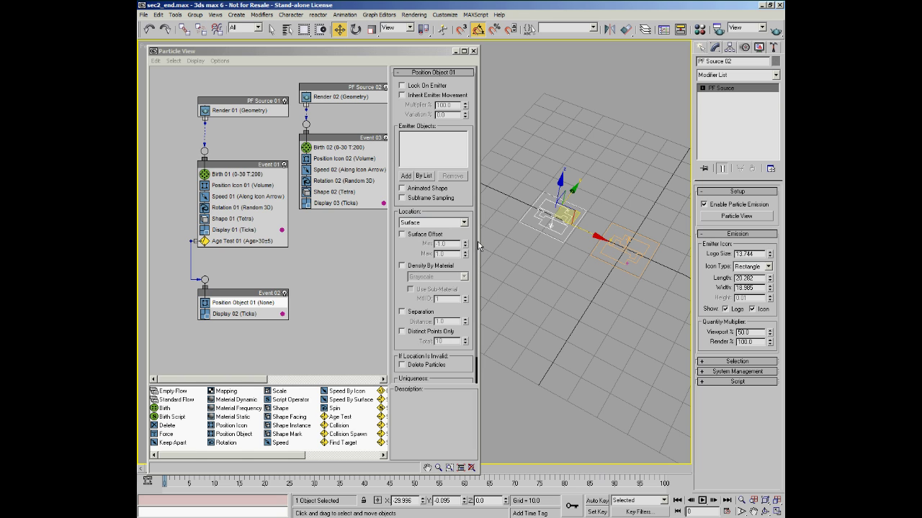
left_click_drag(477, 242, 520, 241)
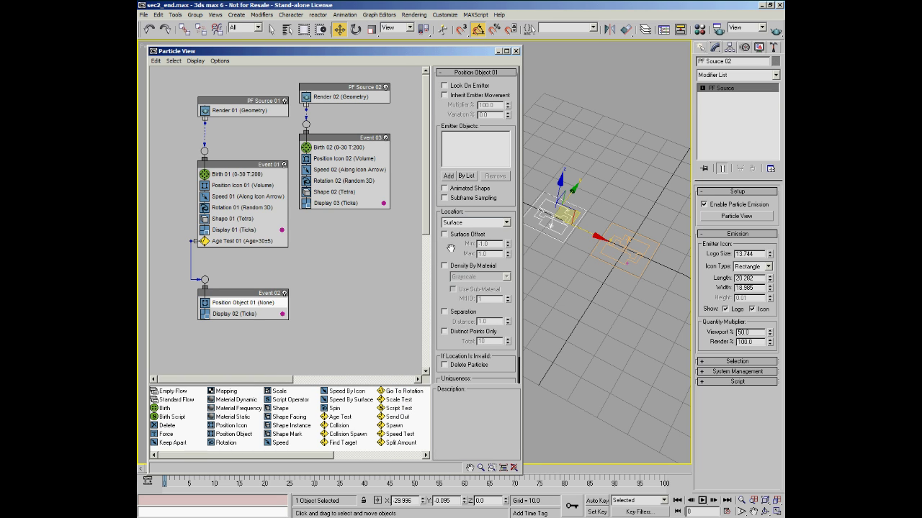
Move PF Source 01 and Event 01 roughly level with the second flow, and pick the two emitter icons in the viewport
left_click_drag(247, 105, 230, 91)
left_click_drag(247, 164, 230, 147)
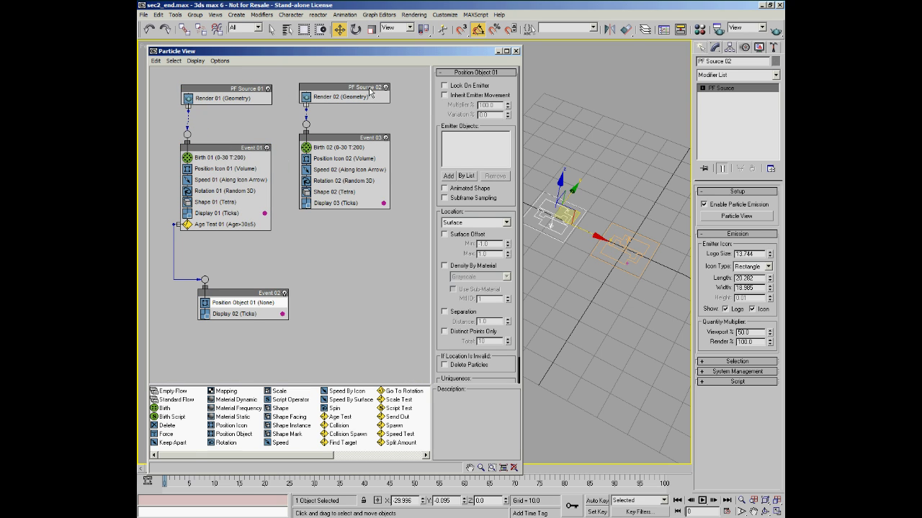
middle_click_drag(551, 127, 568, 132)
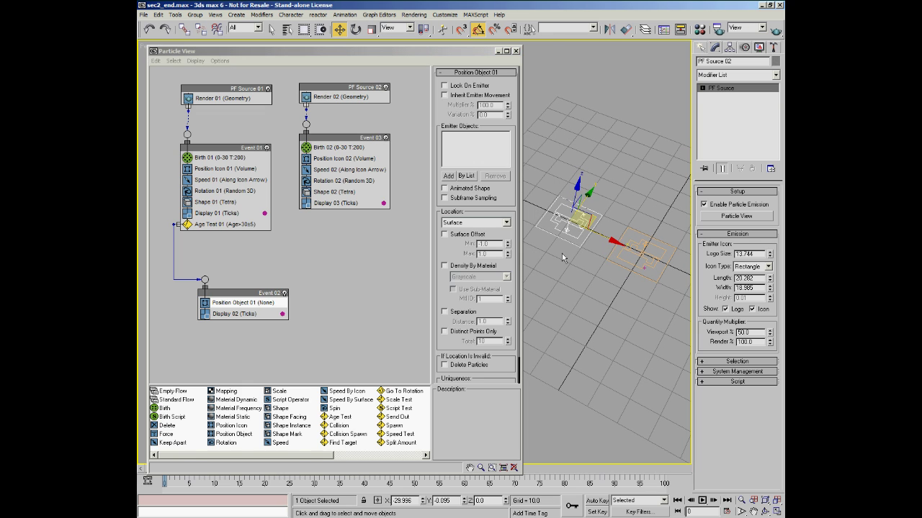
left_click(641, 243)
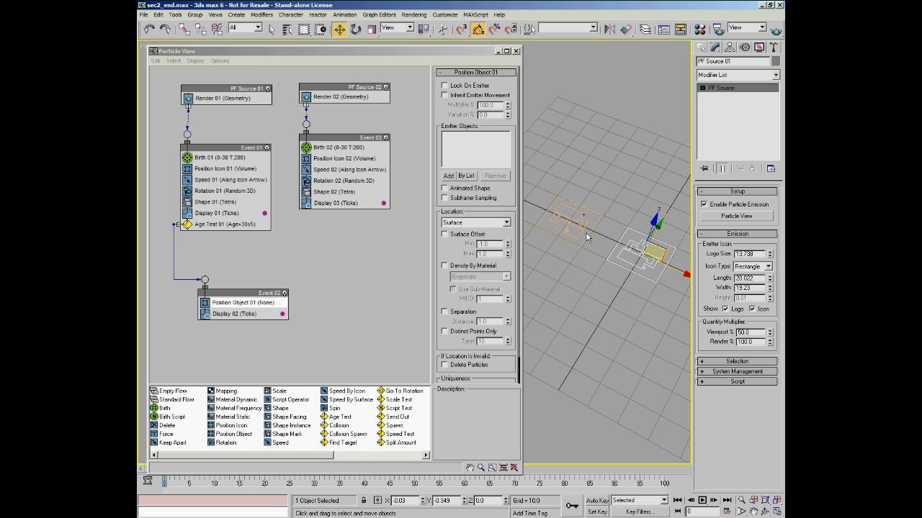
left_click_drag(520, 181, 512, 180)
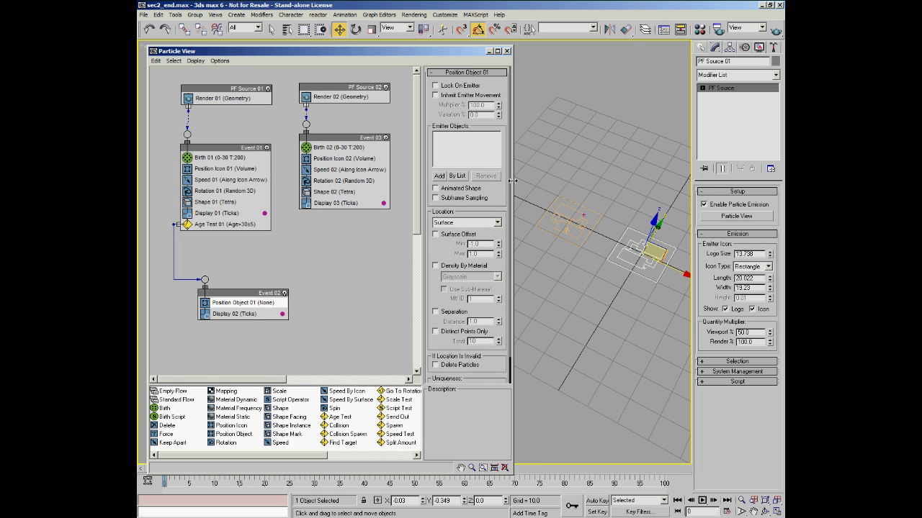
left_click(570, 216)
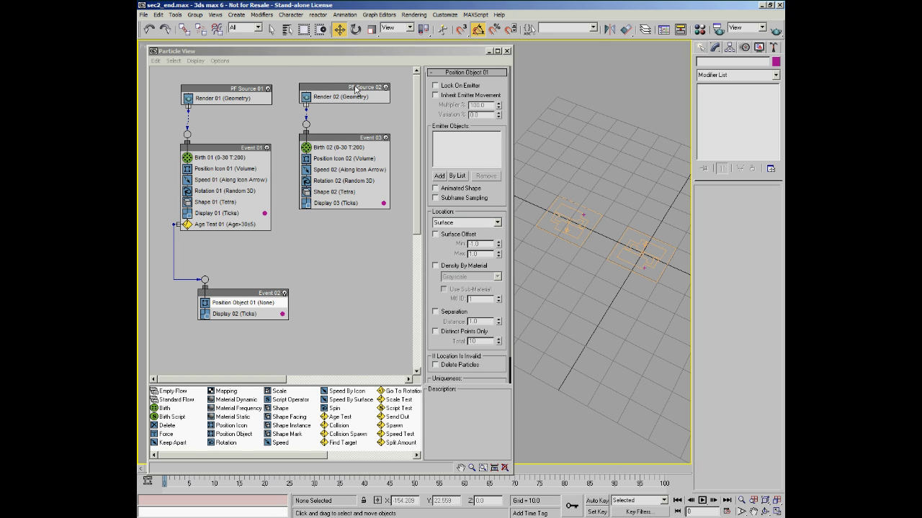
Select PF Source 02 together with Event 03 in the event display and delete the whole second flow
left_click(293, 76)
left_click_drag(400, 231, 400, 232)
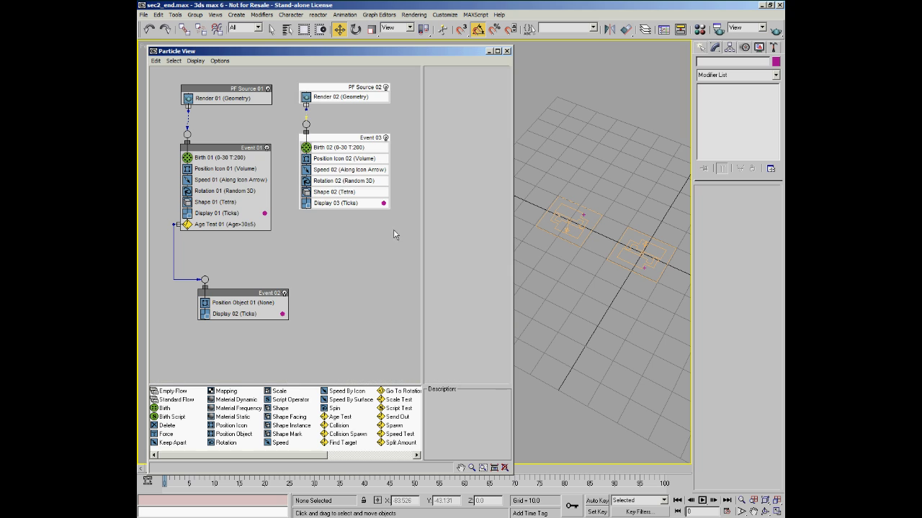
key("Delete")
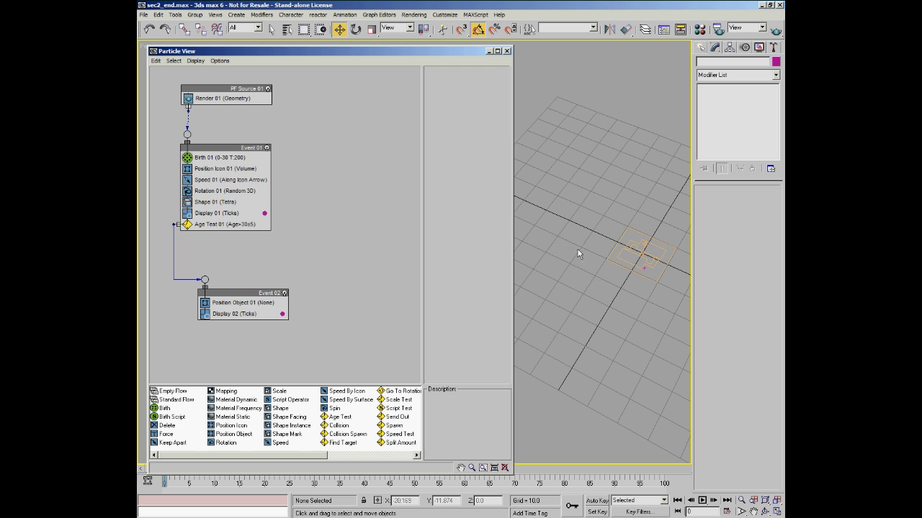
Select the PF Source 01 icon in the viewport and leave only its Emission settings expanded
middle_click_drag(621, 291, 550, 312, "alt")
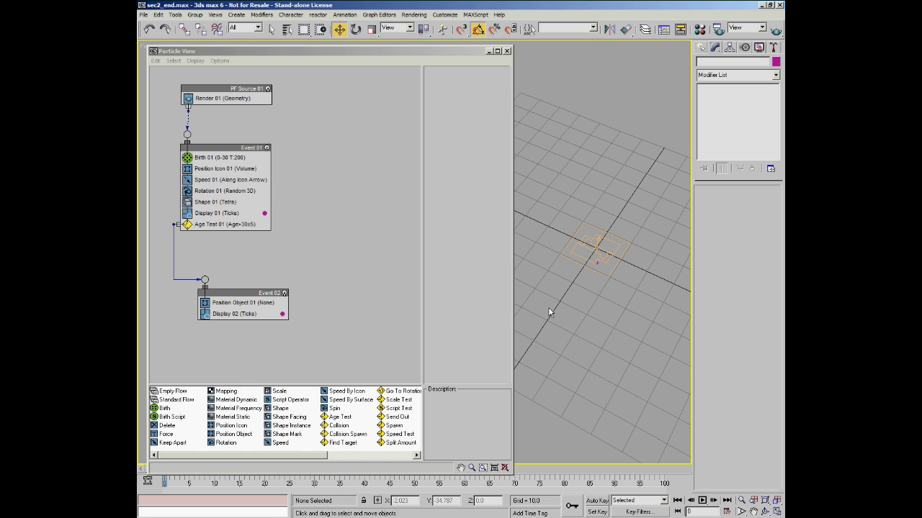
left_click(589, 245)
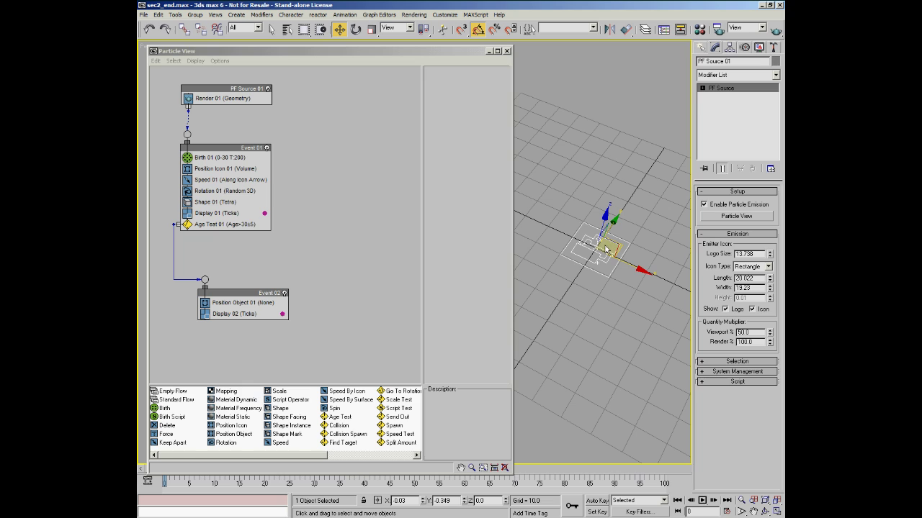
left_click(721, 192)
left_click(722, 202)
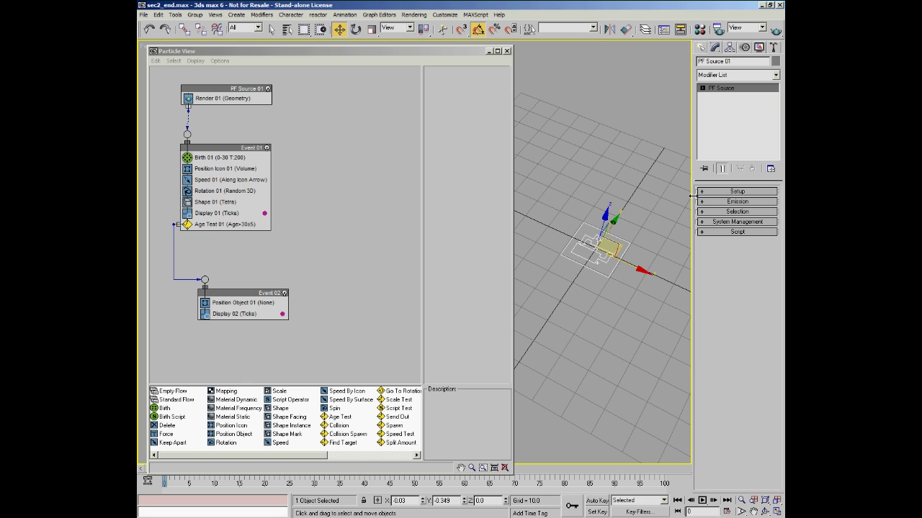
left_click(732, 203)
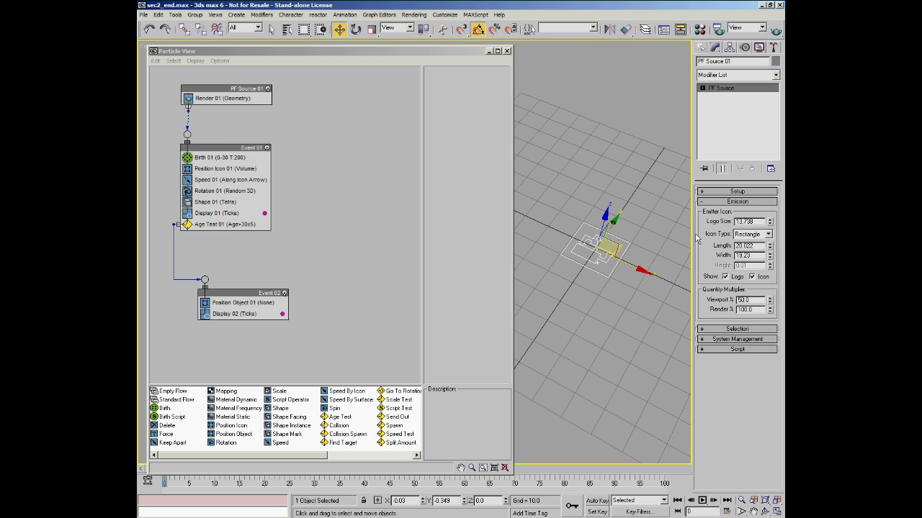
Try several logo sizes for the emitter icon, including 15, and set the Logo Size to 5
left_click_drag(759, 221, 732, 223)
type("4")
key("Return")
left_click_drag(769, 225, 749, 273)
left_click(749, 221)
left_click_drag(749, 221, 734, 225)
type("15")
key("Return")
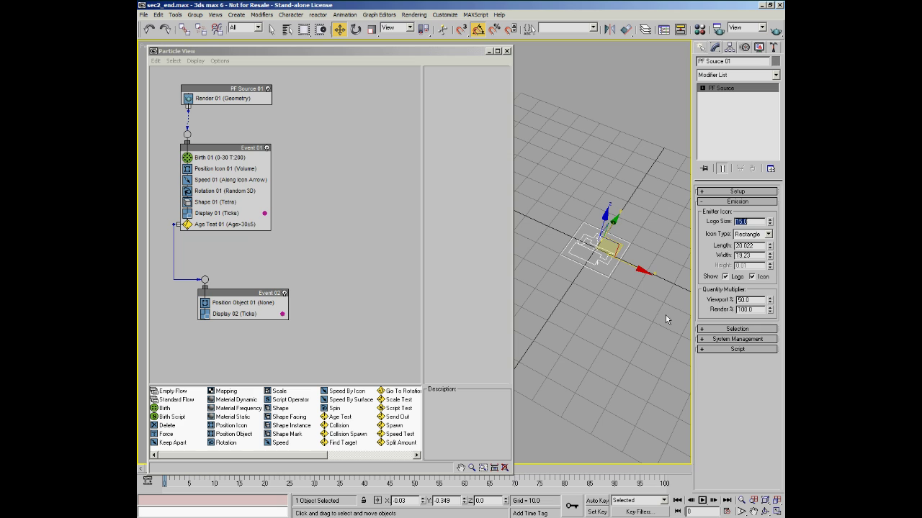
type("0")
key("Return")
Try the Circle icon type for the emitter and switch it to Box
left_click(769, 234)
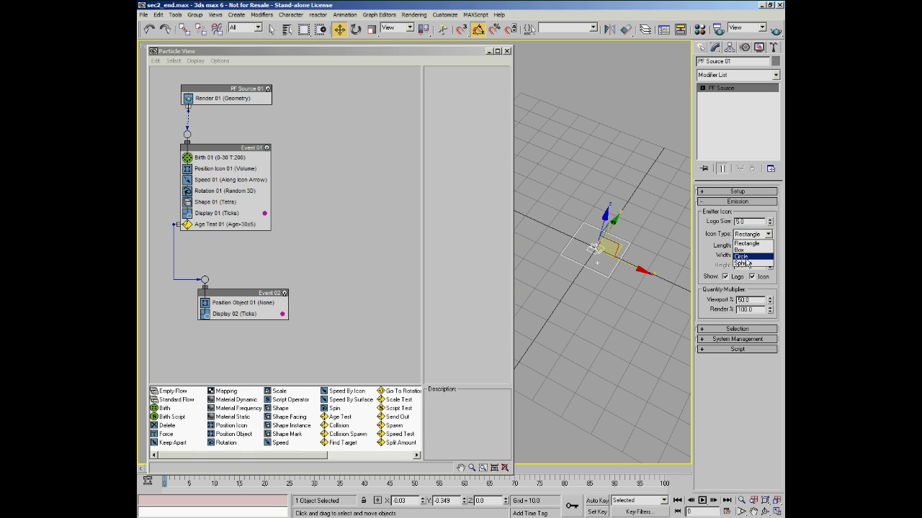
left_click(746, 257)
left_click(767, 235)
left_click(762, 251)
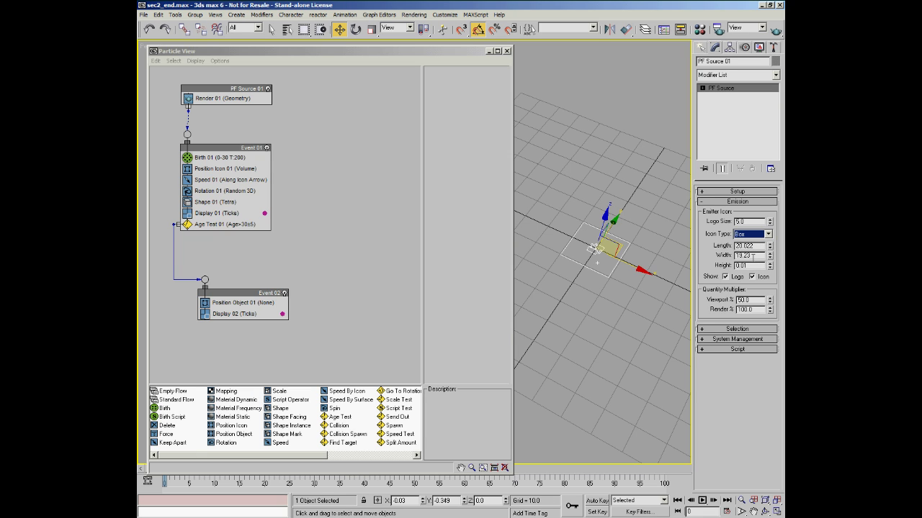
mouse_move(615, 289)
middle_mouse_down("alt")
mouse_move(613, 275)
mouse_move(616, 287)
middle_mouse_up("alt")
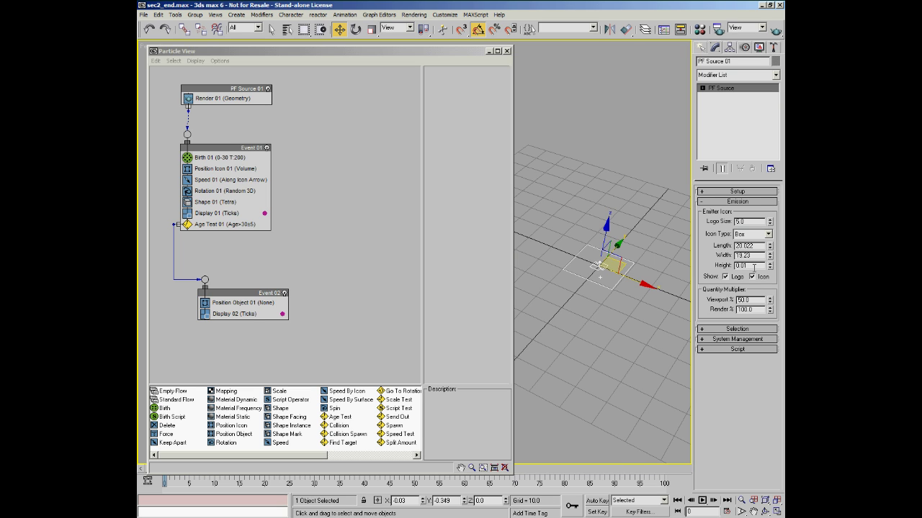
Set the box emitter's length, width and height to 20 each
left_click_drag(753, 246, 713, 246)
type("20")
key("Tab")
type("20")
key("Tab")
type("20")
key("Return")
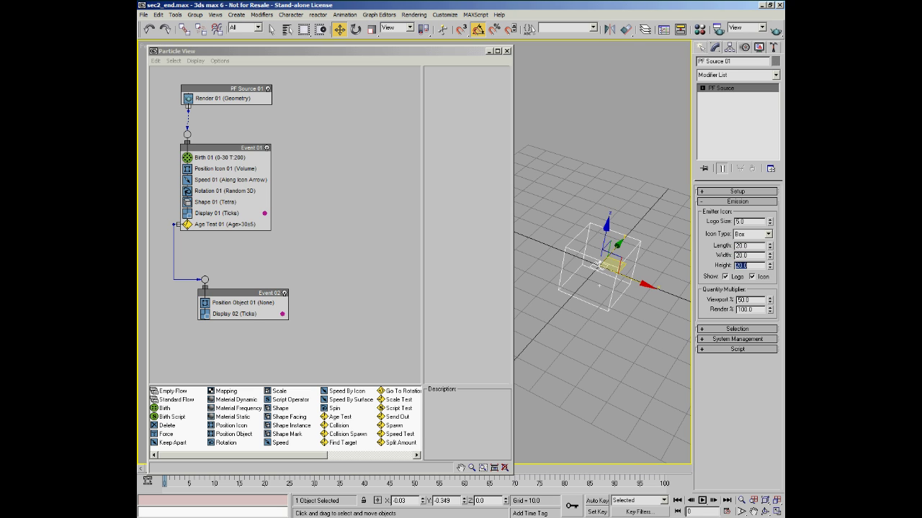
Try the Sphere icon type for the emitter and change it to Circle
middle_click_drag(568, 259, 580, 259, "alt")
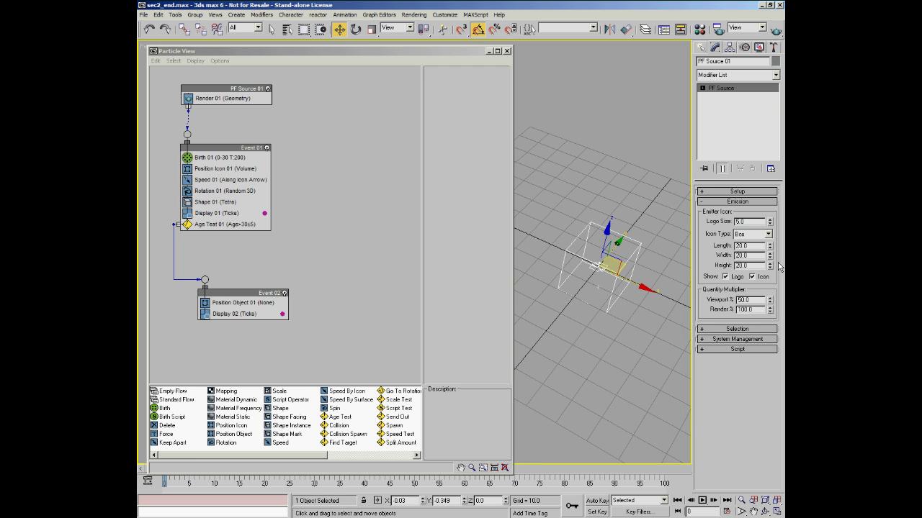
left_click(766, 234)
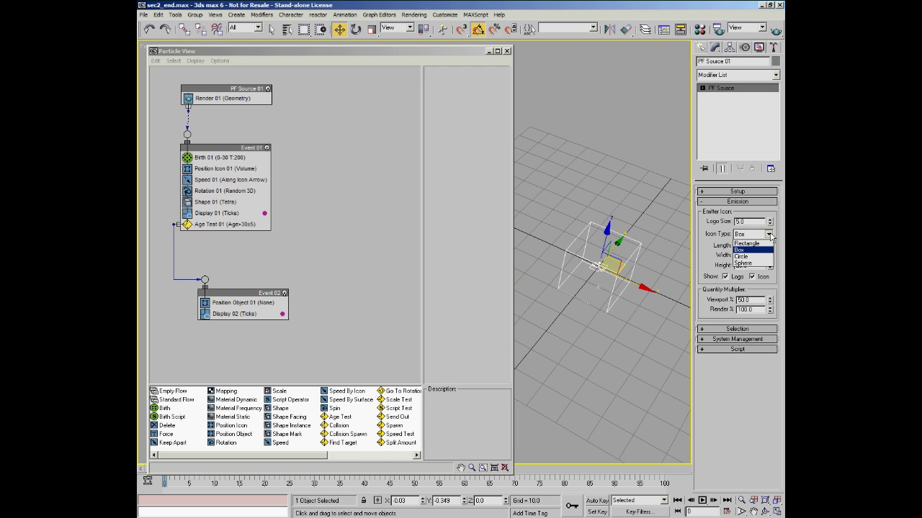
left_click(758, 264)
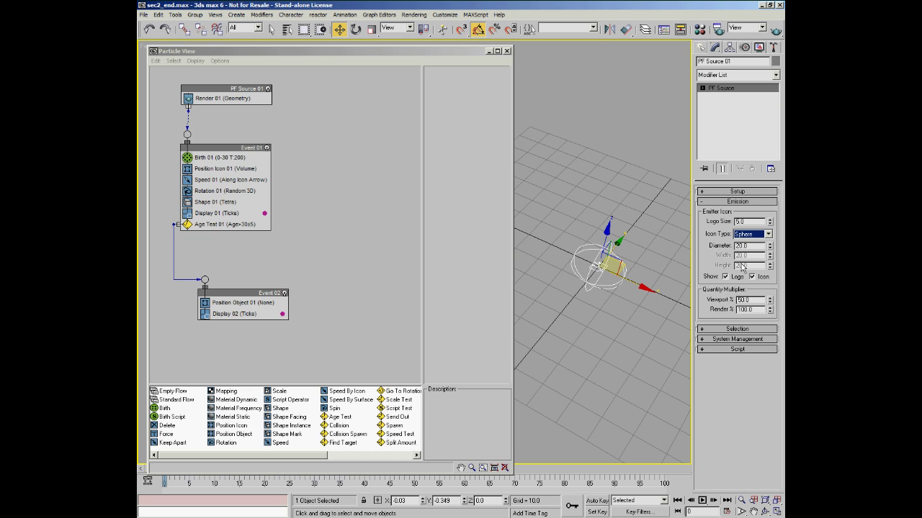
left_click(768, 236)
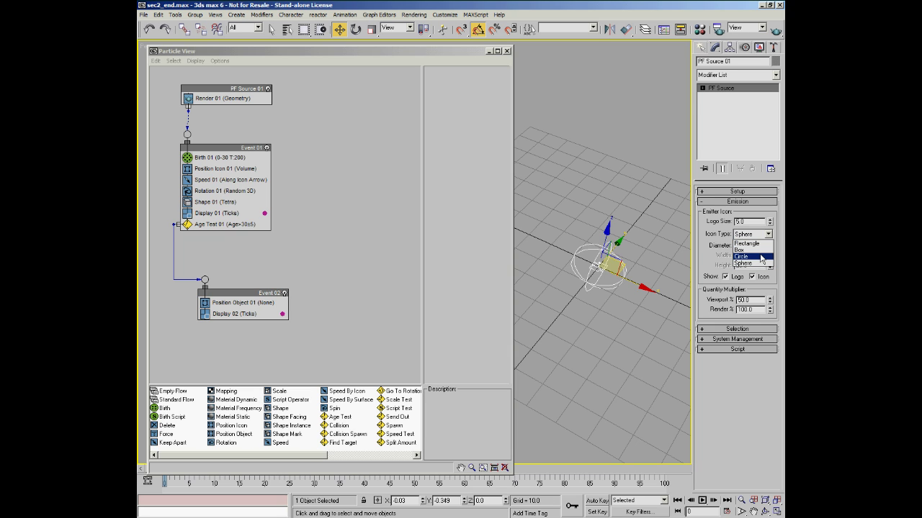
left_click(762, 256)
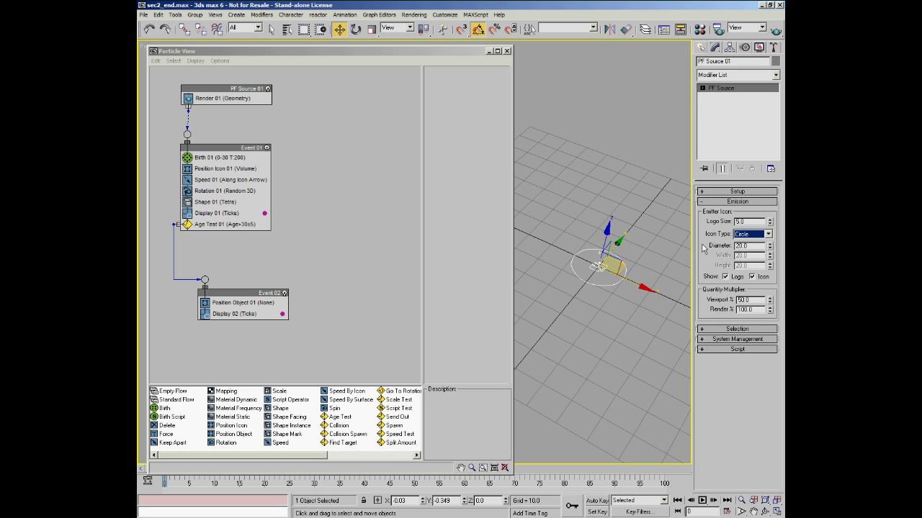
Set the circular emitter icon's diameter to 40
left_click(748, 246)
double_click(748, 246)
type("40")
key("Return")
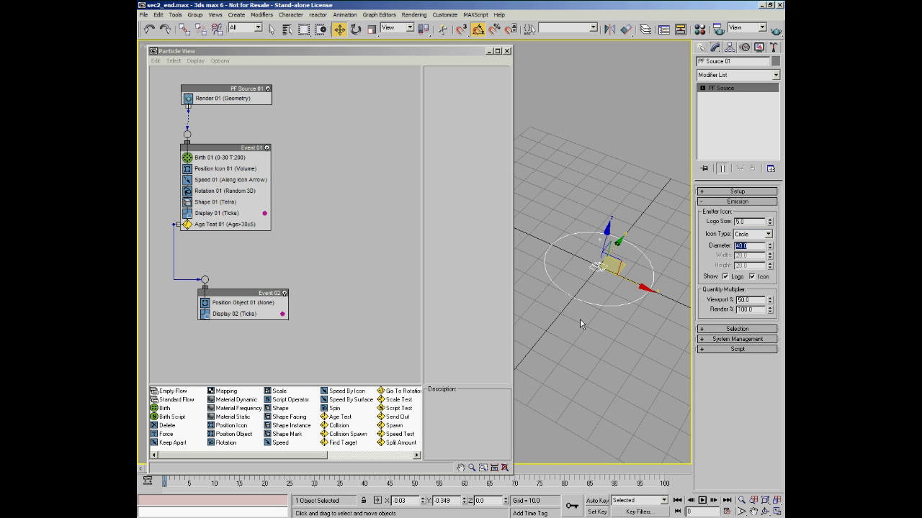